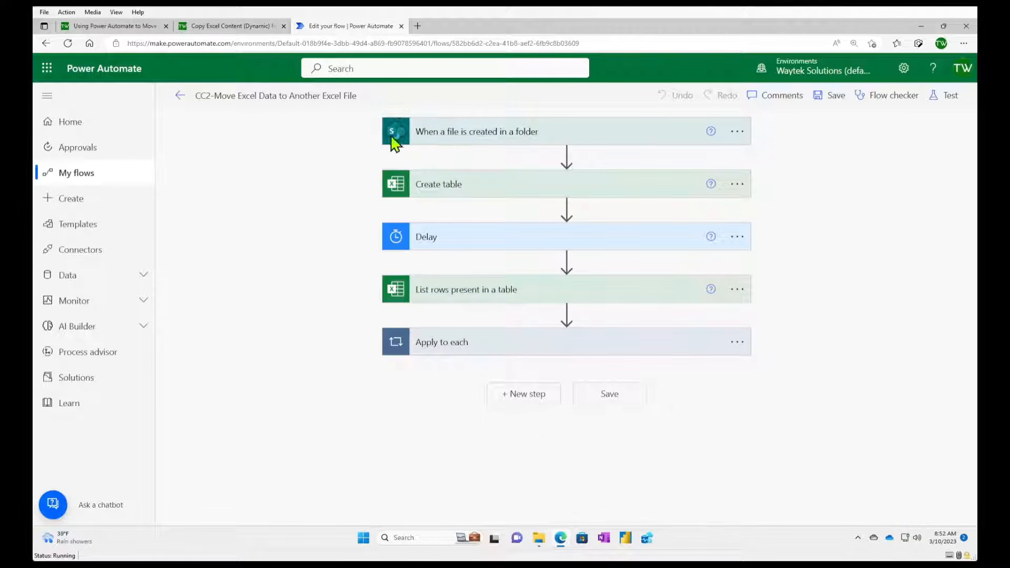
Review the file-creation trigger and the value output that the Apply to each loop uses in the flow
left_click(510, 141)
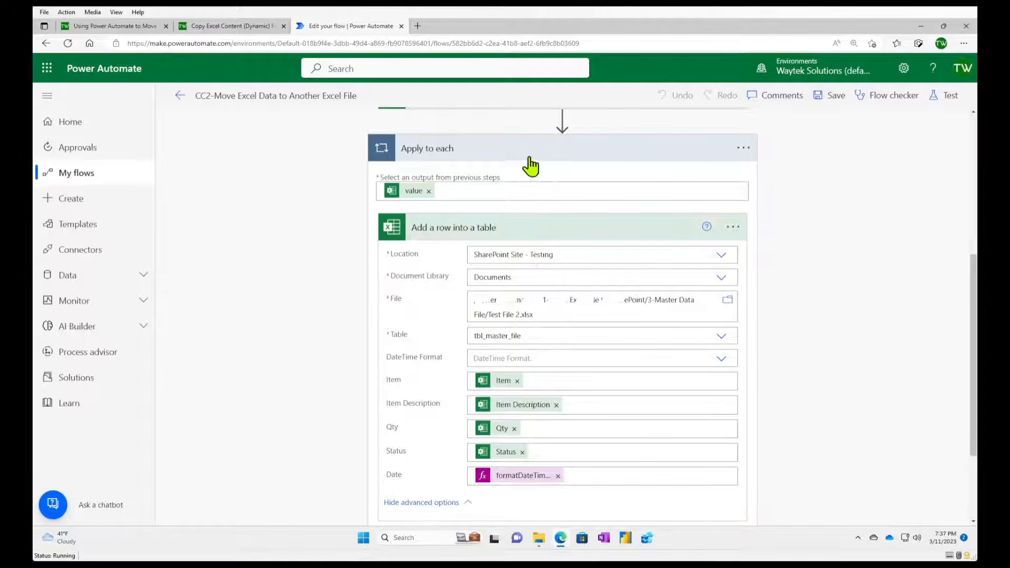
left_click(458, 194)
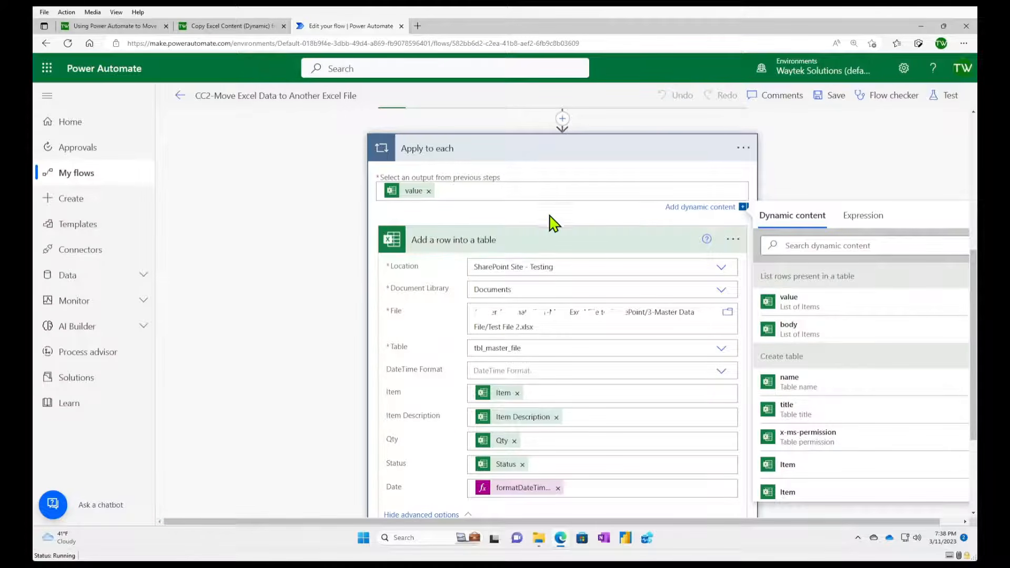
left_click(532, 219)
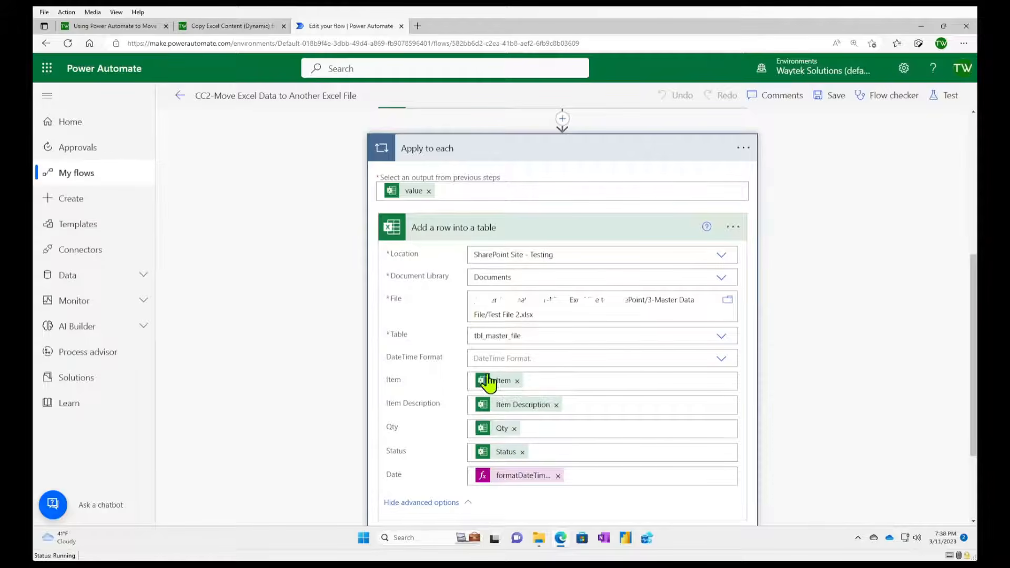
Review the blog post's column expressions, including Items('Apply_to_each')?['Item'] and formatDateTime(utcNow(),'yyyy/MM/dd'), and return to the flow
left_click(231, 29)
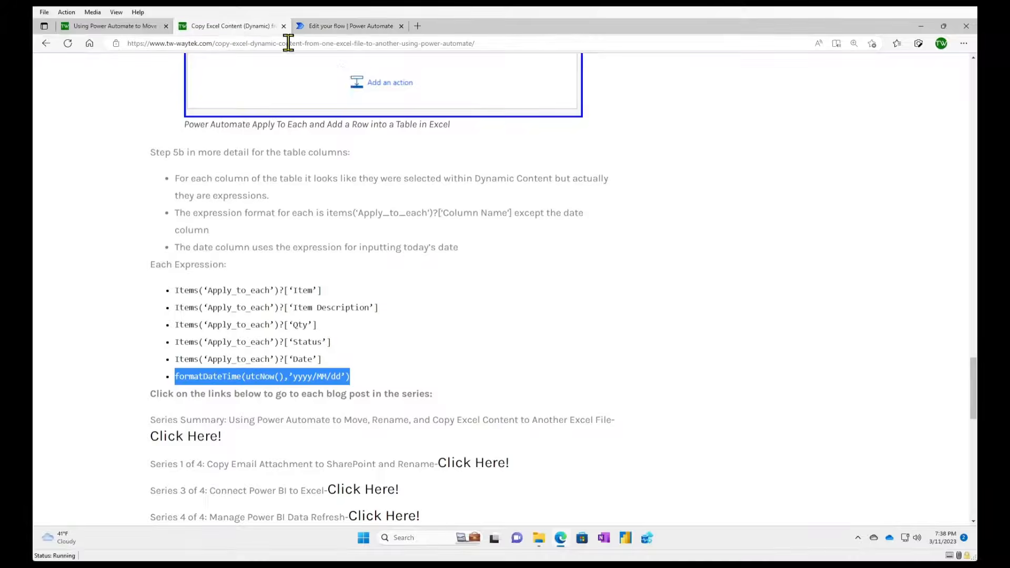
left_click(159, 297)
left_click_drag(175, 293, 197, 295)
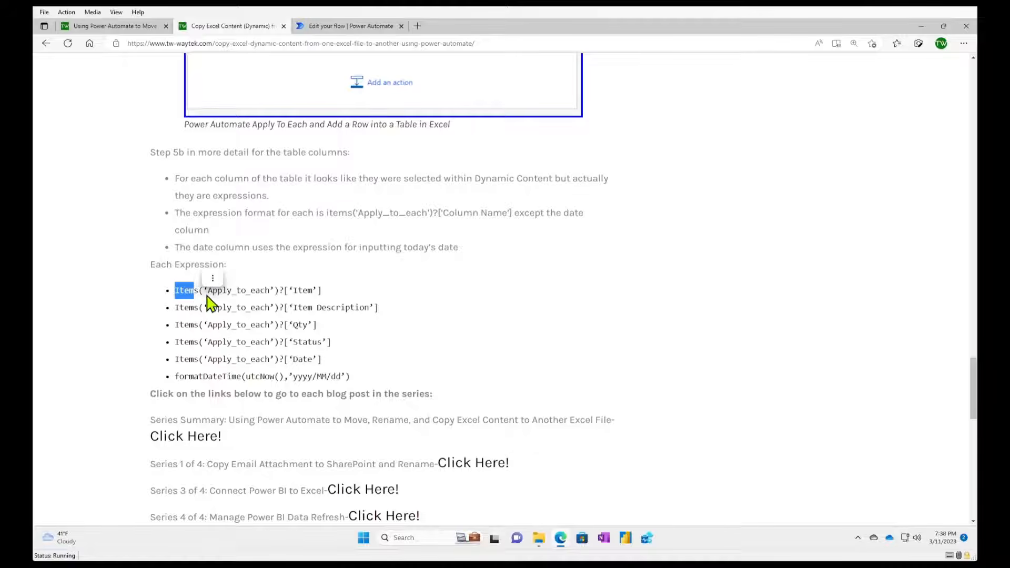
left_click(219, 295)
double_click(219, 294)
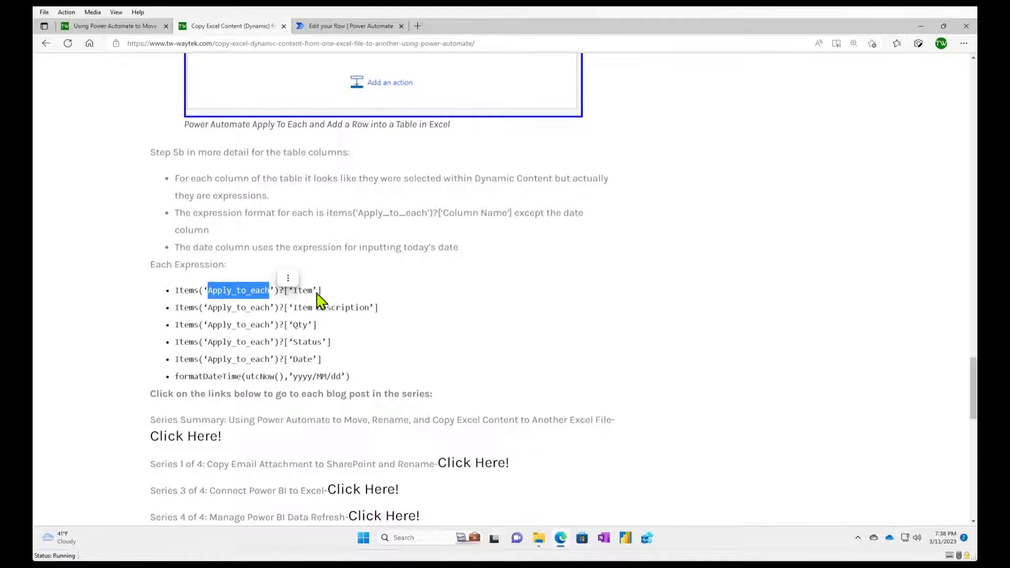
left_click_drag(285, 291, 334, 300)
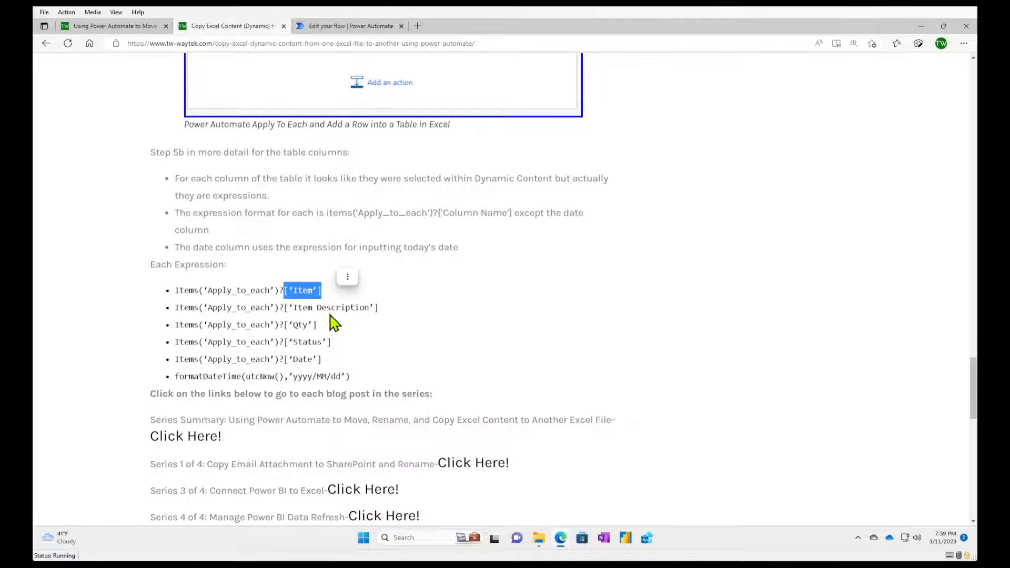
left_click_drag(163, 379, 363, 381)
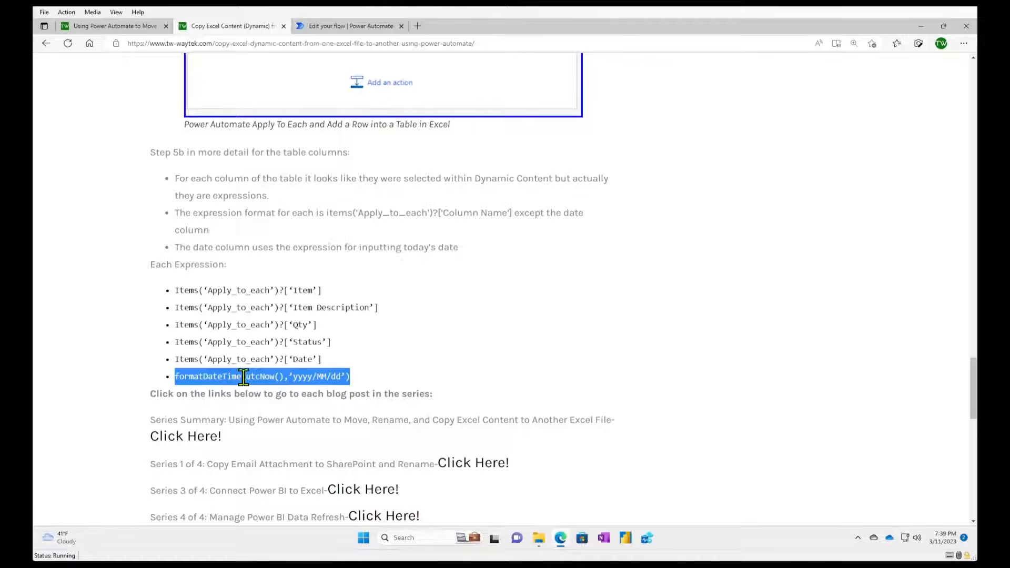
left_click(221, 377)
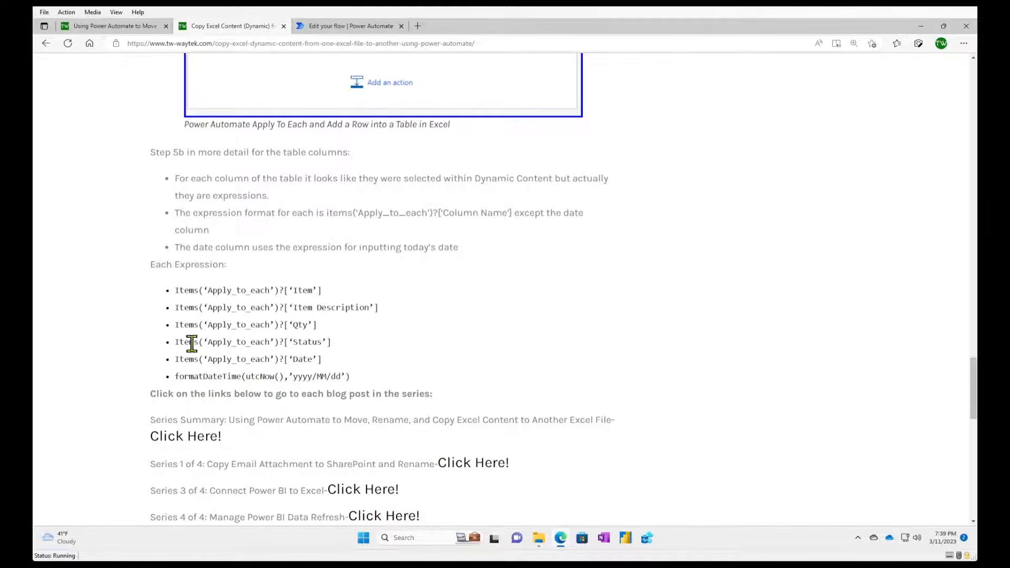
left_click(356, 29)
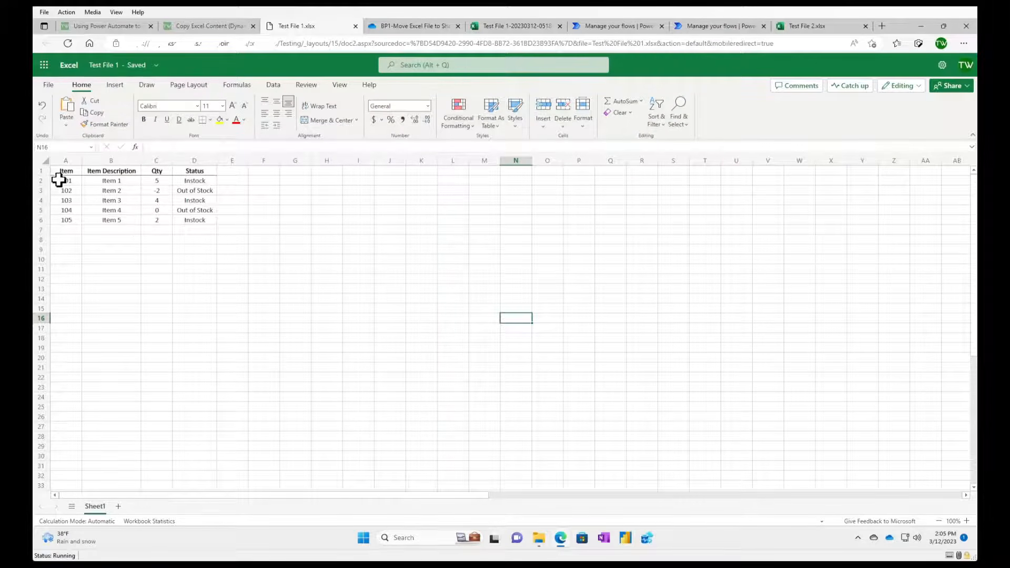
Check the header row of Test File 1 and look through the files in the 2-File Collection folder
left_click_drag(65, 171, 213, 168)
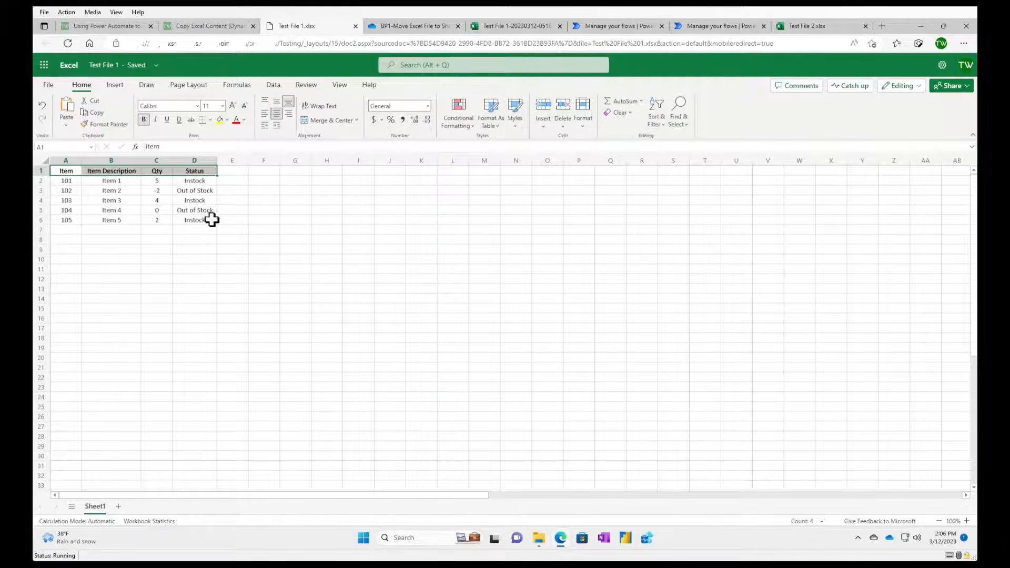
left_click(417, 27)
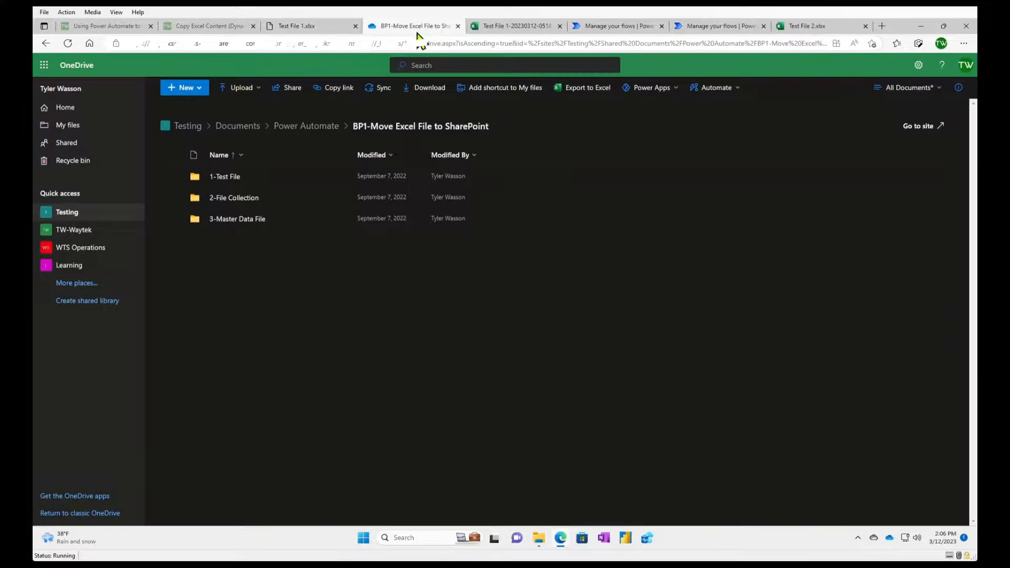
left_click(235, 200)
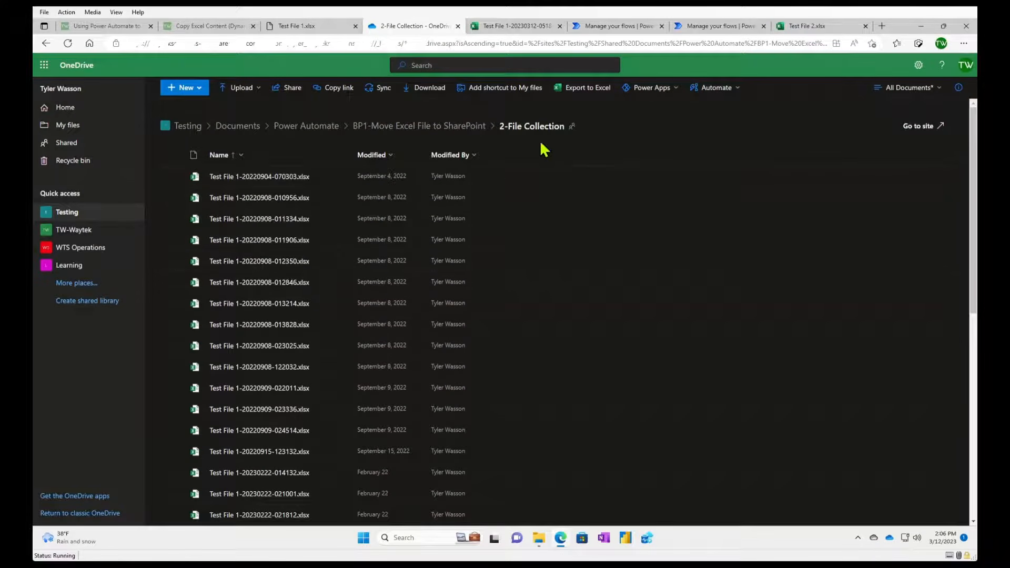
scroll(315, 283, "down", 6)
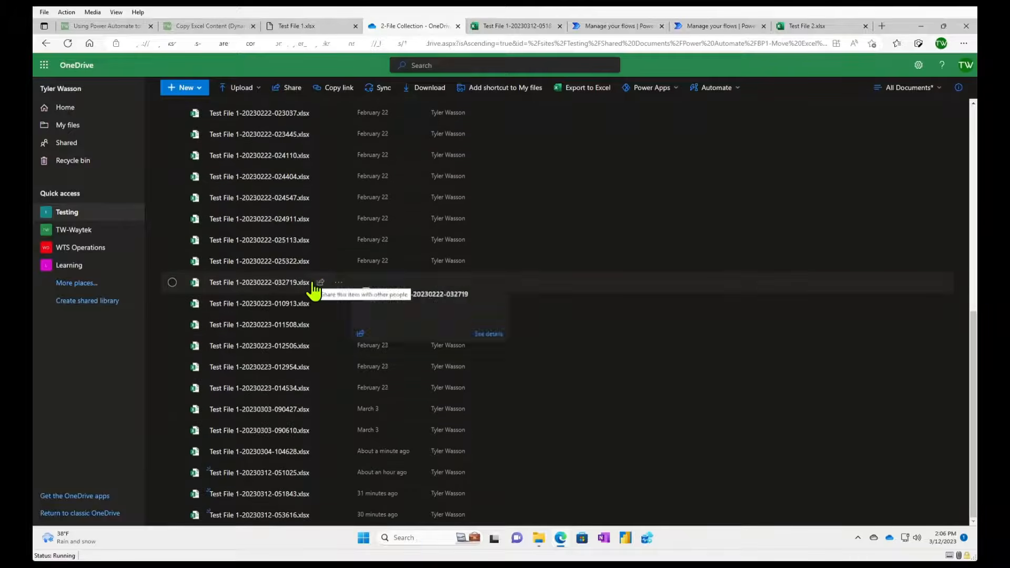
scroll(313, 274, "up", 6)
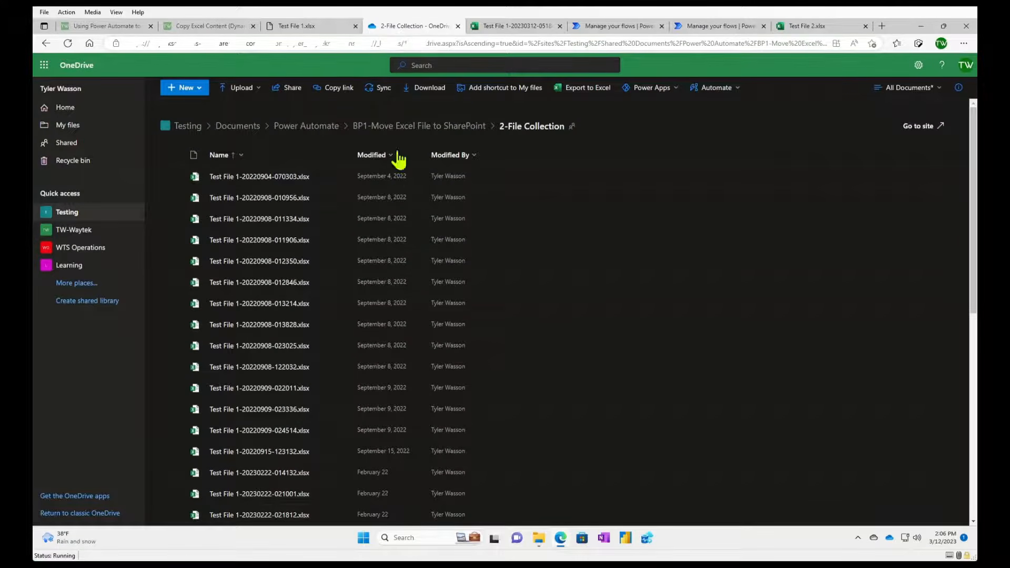
scroll(303, 347, "down", 7)
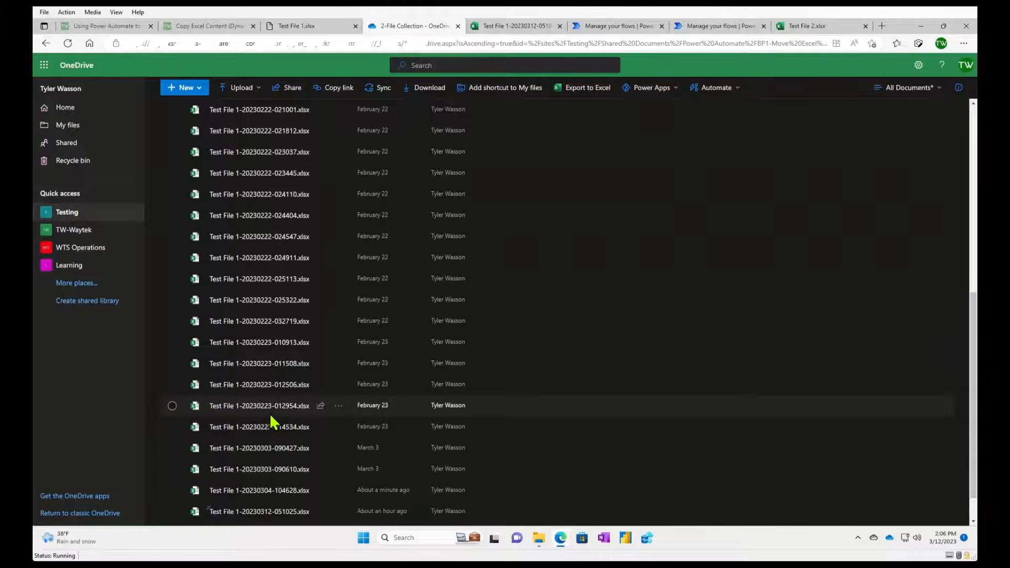
scroll(271, 413, "down", 1)
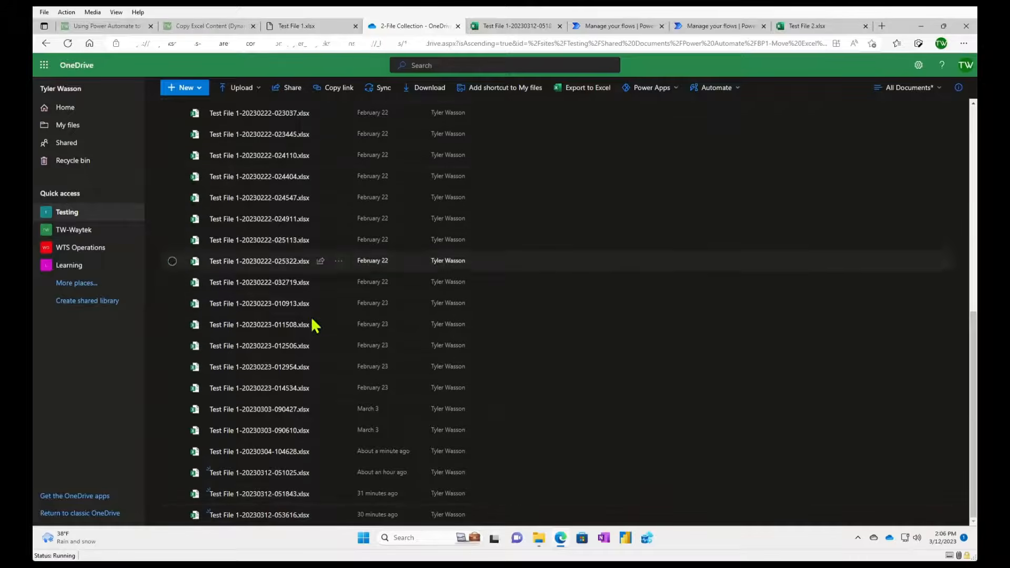
left_click(508, 27)
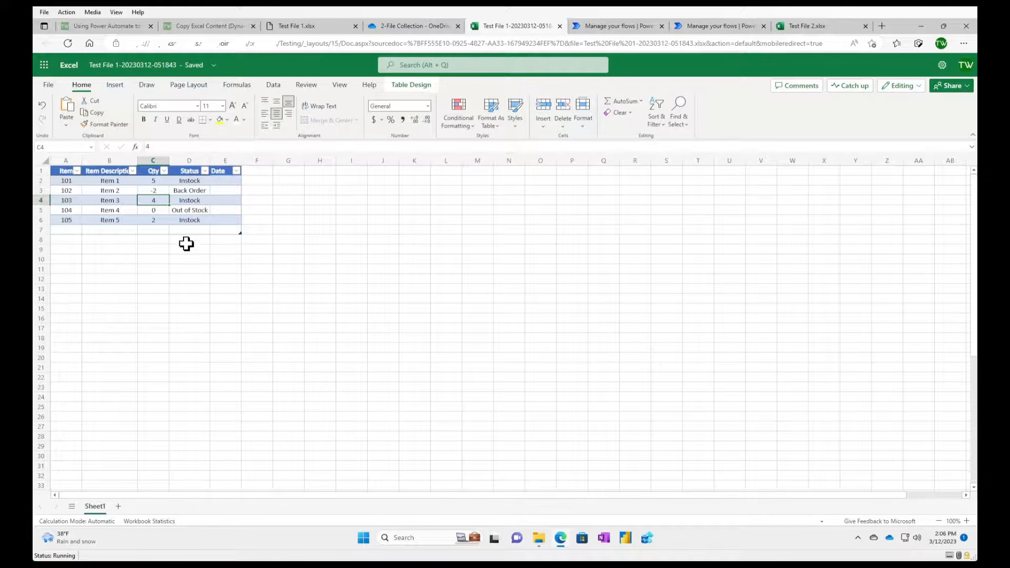
left_click(63, 171)
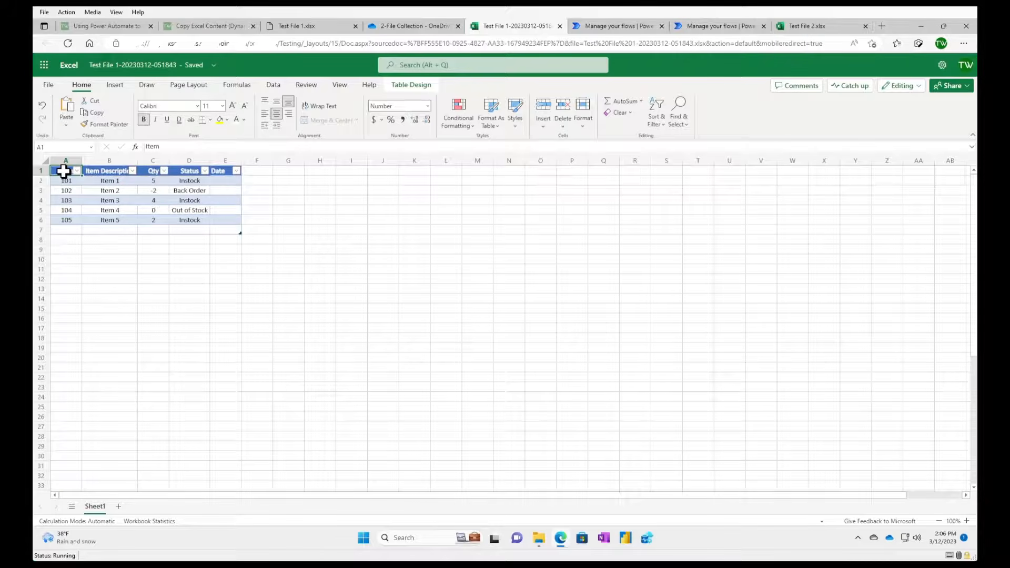
left_click_drag(63, 172, 222, 171)
left_click(225, 161)
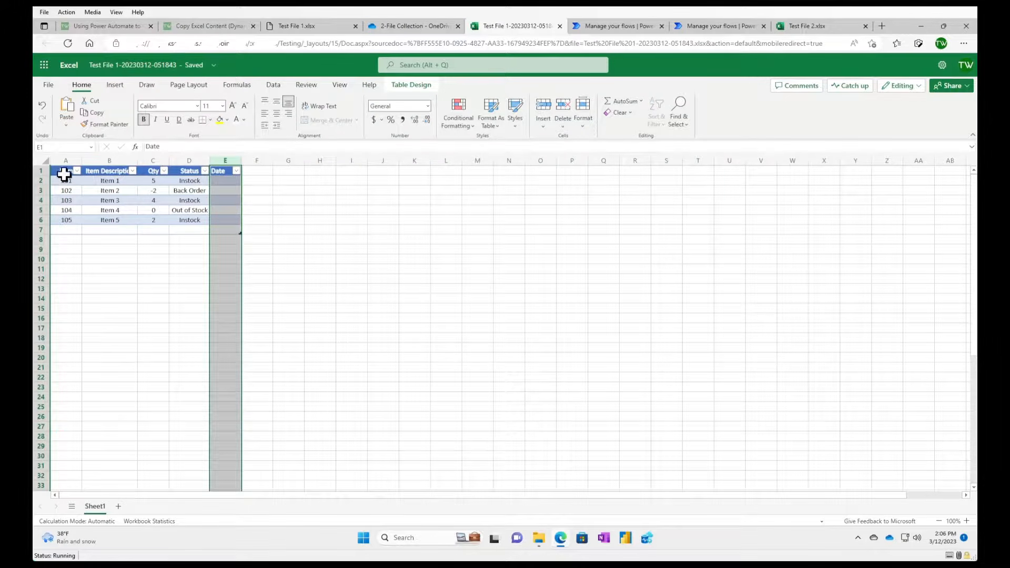
left_click_drag(65, 174, 212, 228)
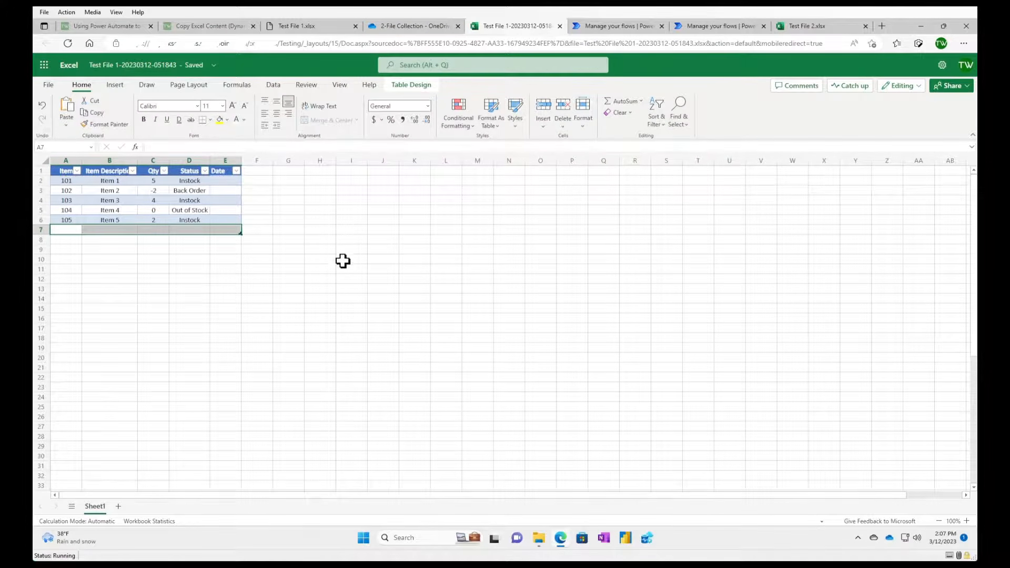
Look at the last table rows of Test File 2 and the empty area below them
left_click(819, 27)
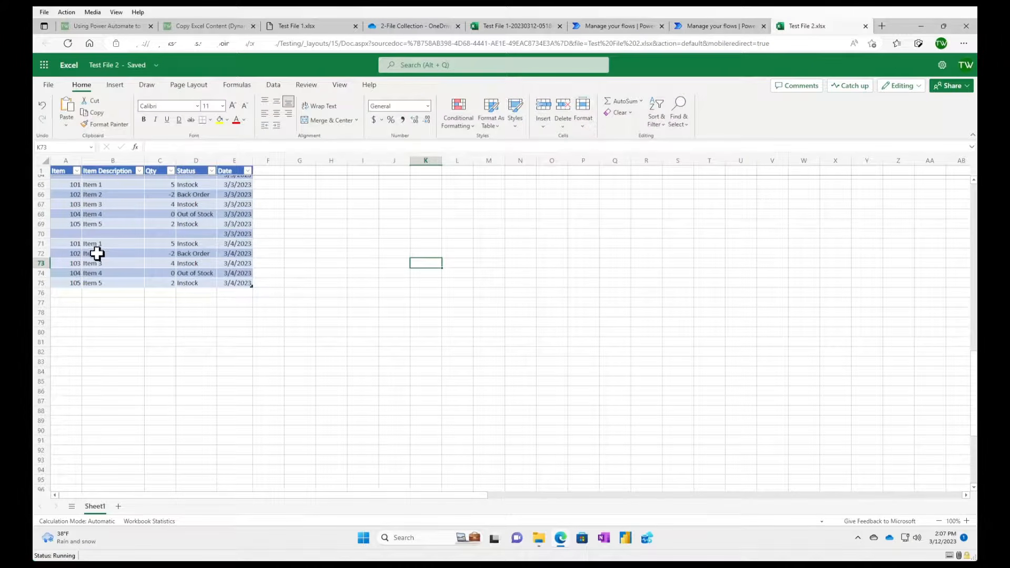
left_click_drag(66, 291, 241, 364)
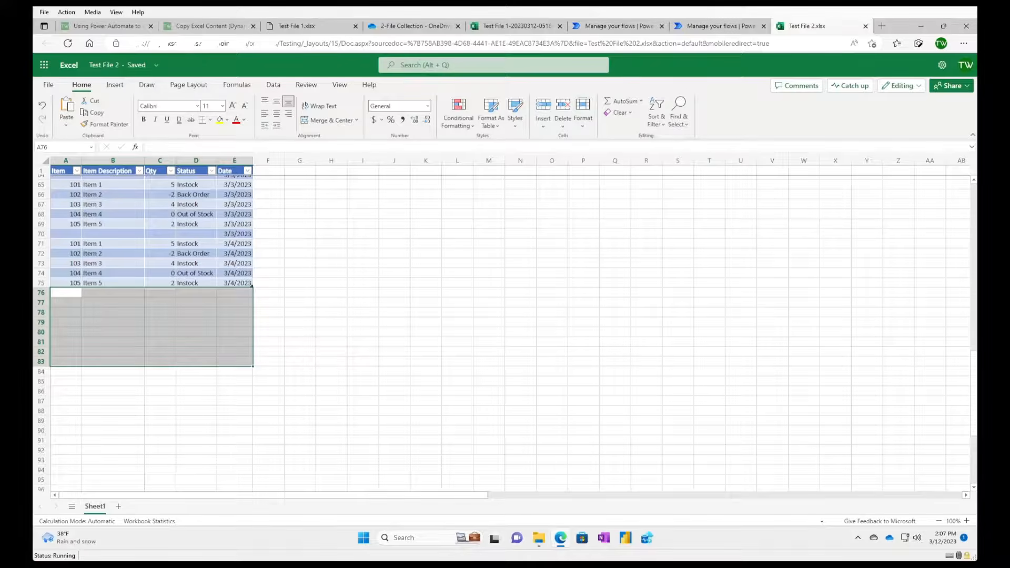
left_click(196, 302)
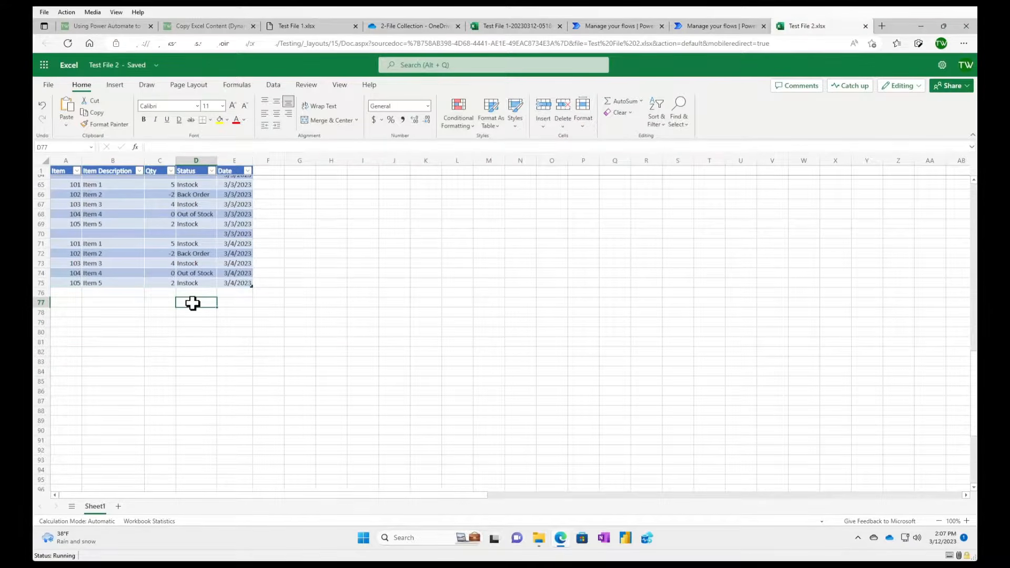
left_click(68, 312)
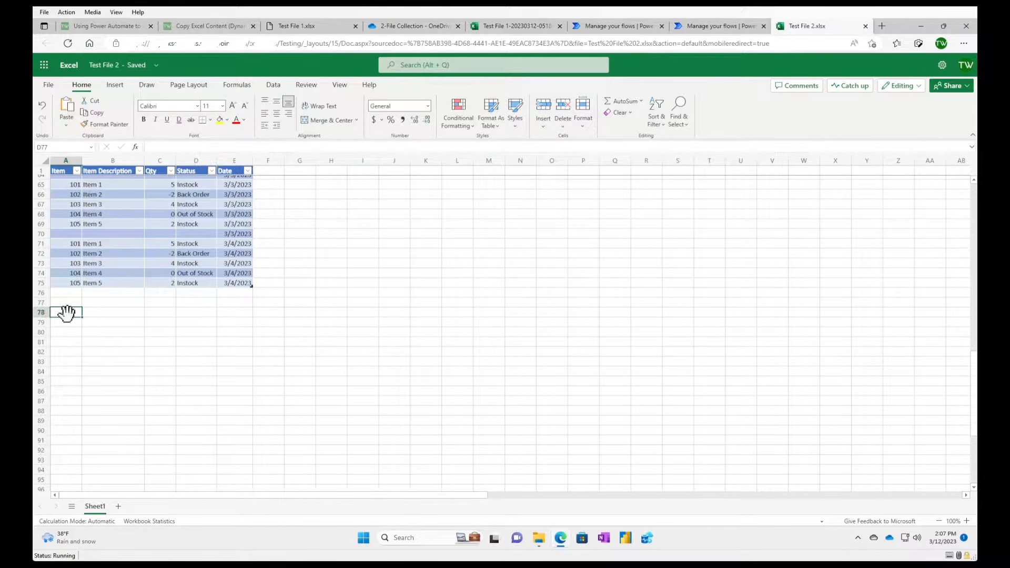
left_click(70, 351)
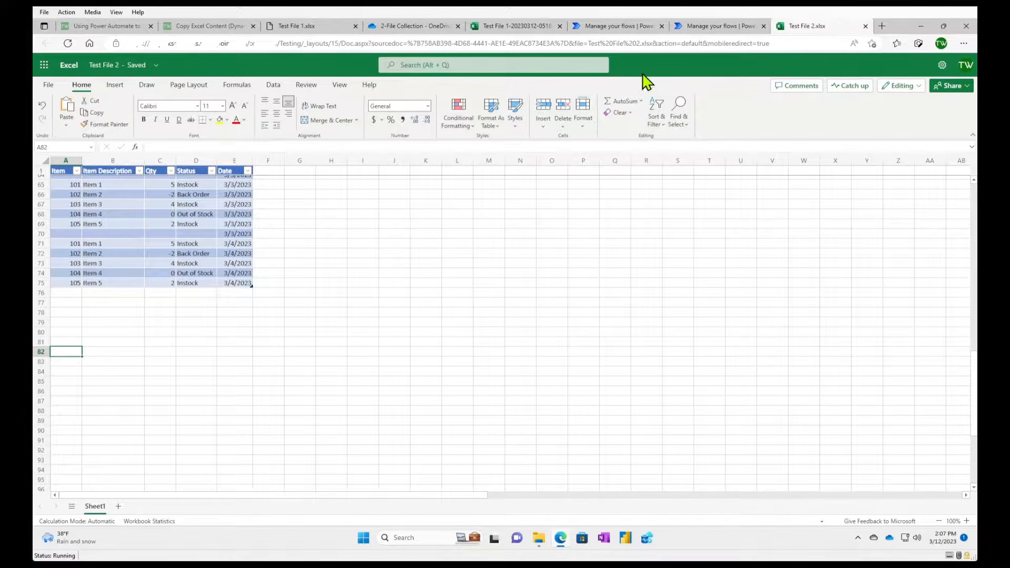
Refresh the run histories of the CC1-Move Excel File to SharePoint and CC2-Move Excel Data to Another Excel File flows
left_click(611, 26)
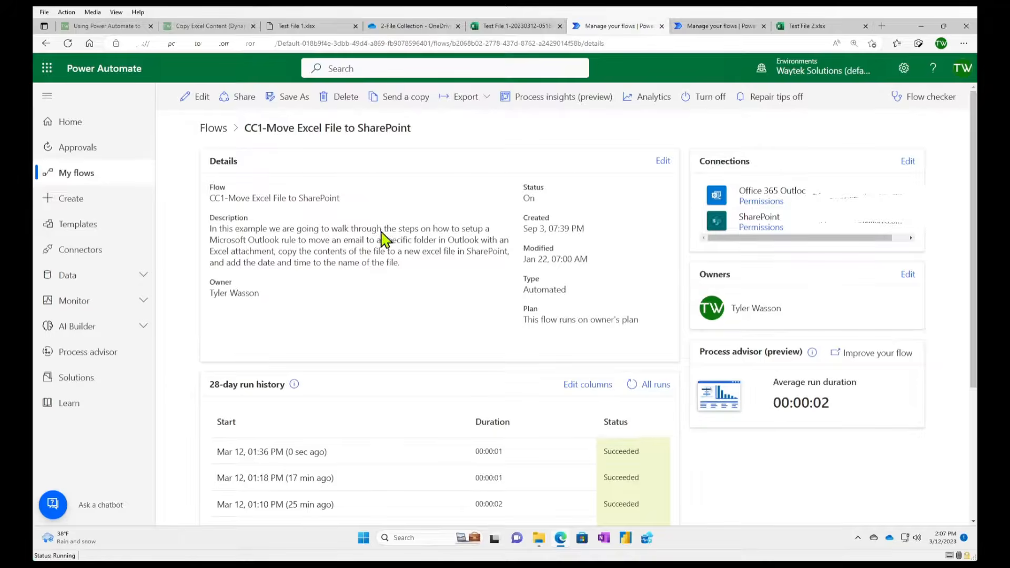
left_click(634, 385)
left_click(632, 384)
left_click(632, 386)
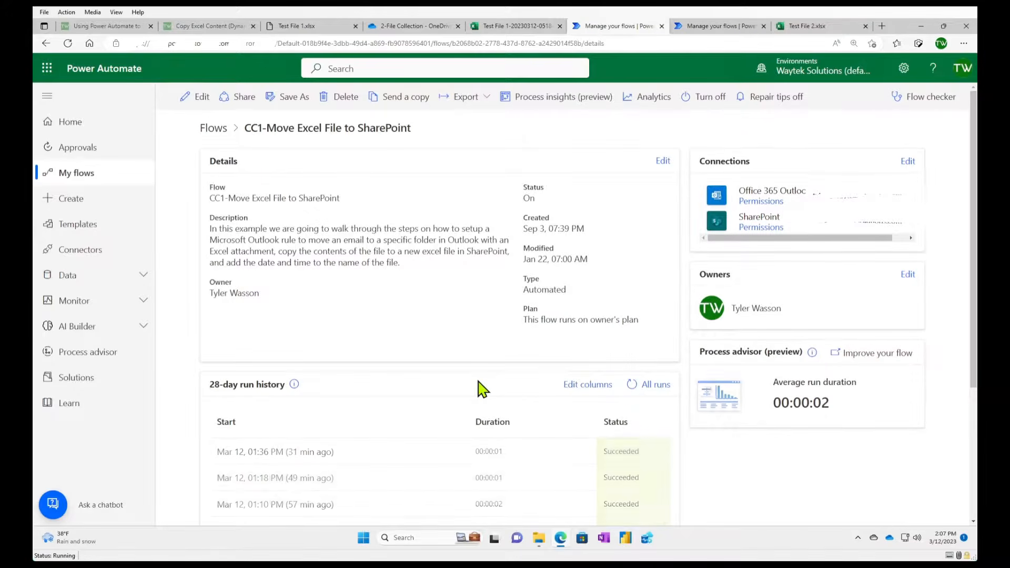
left_click(634, 385)
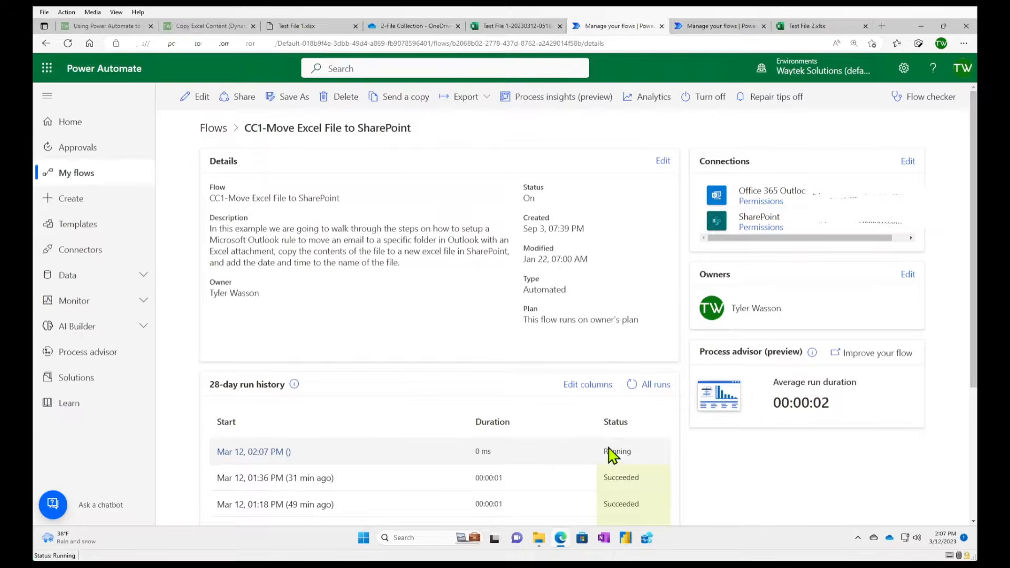
left_click(632, 385)
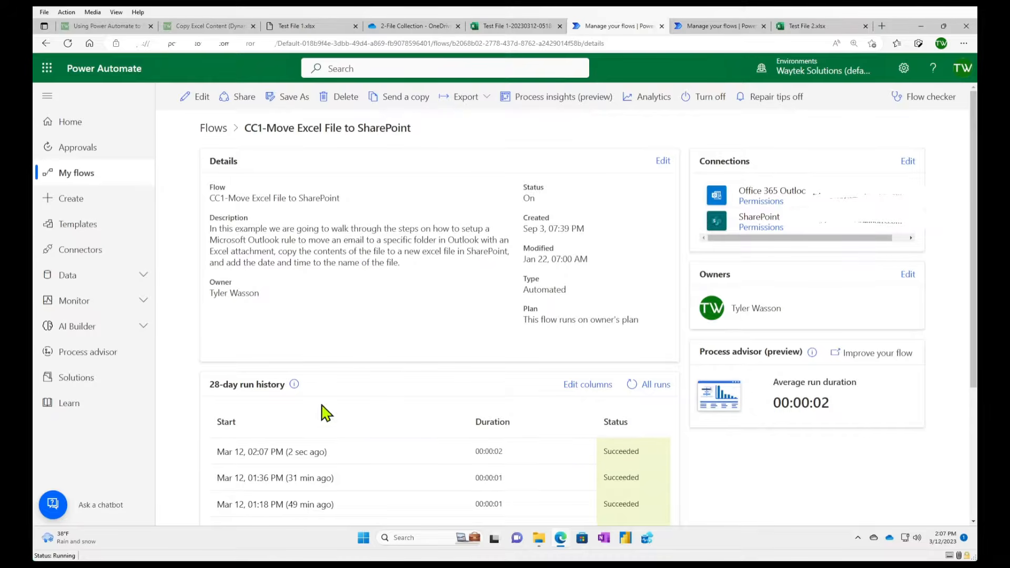
left_click(719, 27)
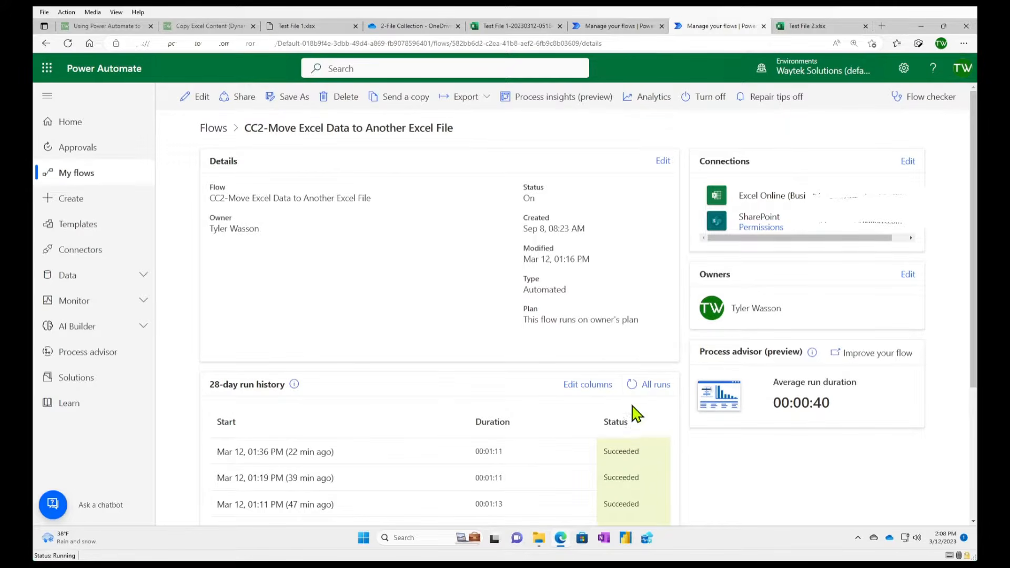
left_click(634, 386)
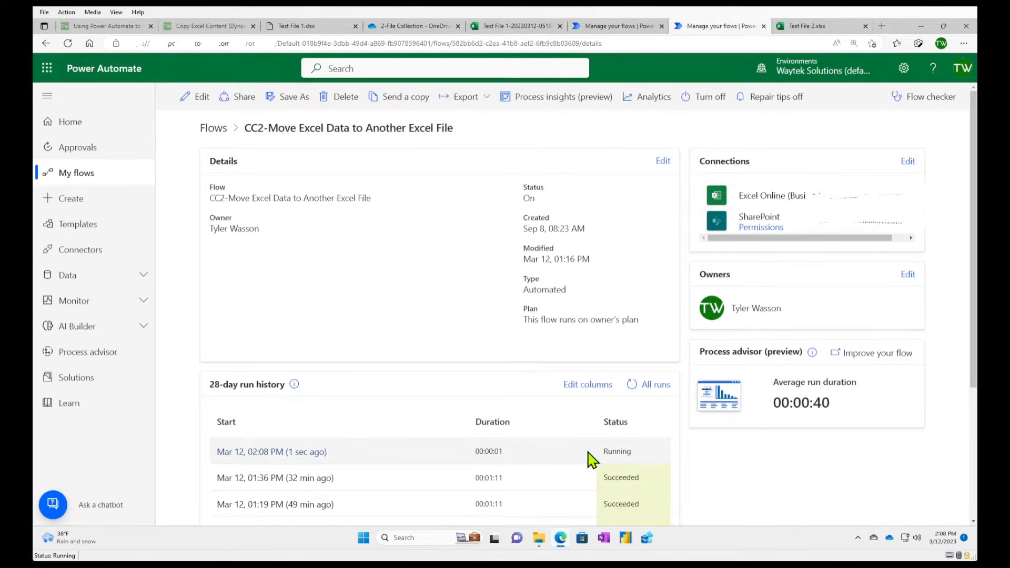
Check Test File 2 for the rows the flow appends, and highlight the new rows A76:E80
left_click(814, 29)
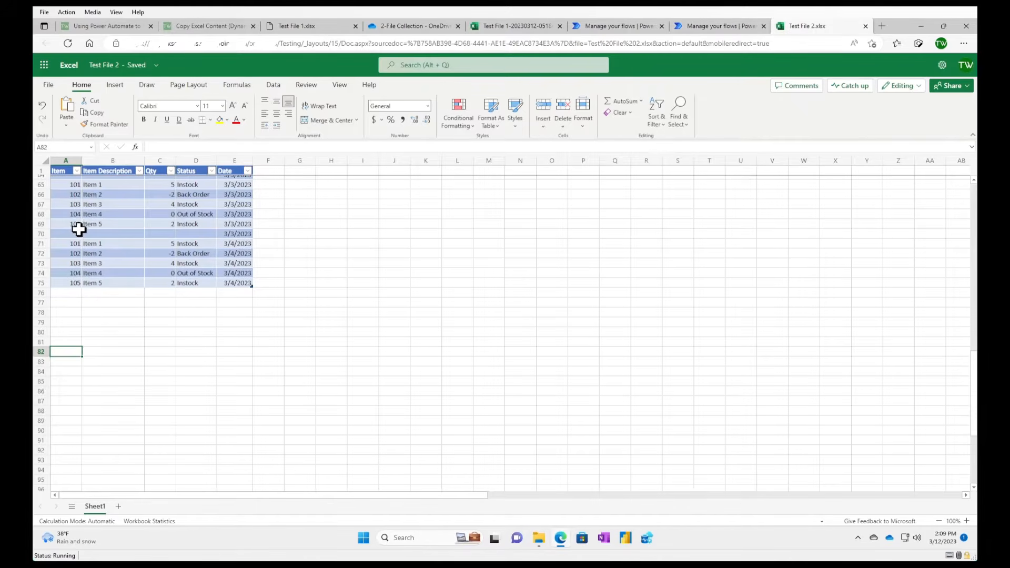
left_click_drag(76, 233, 243, 234)
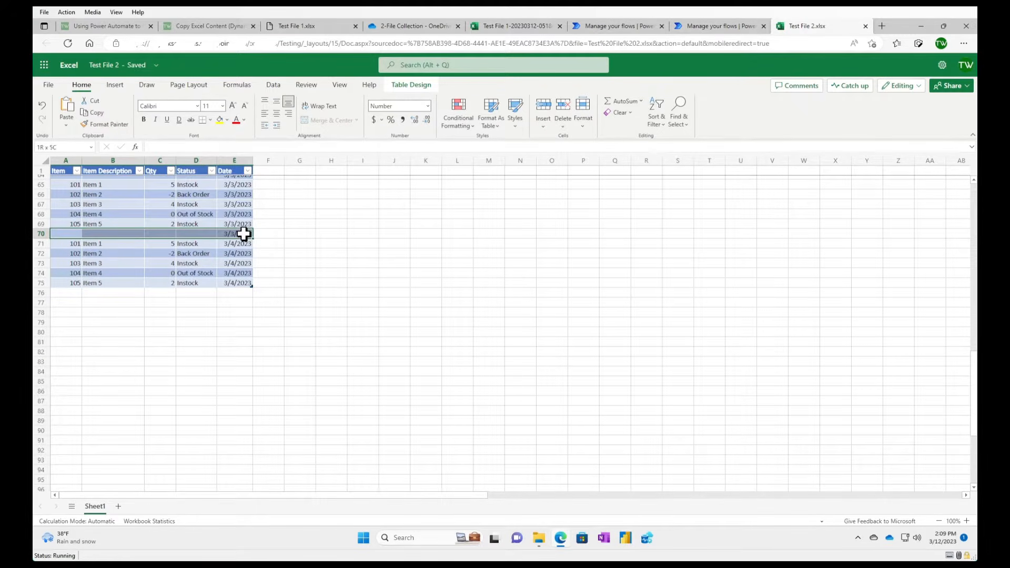
left_click(84, 284)
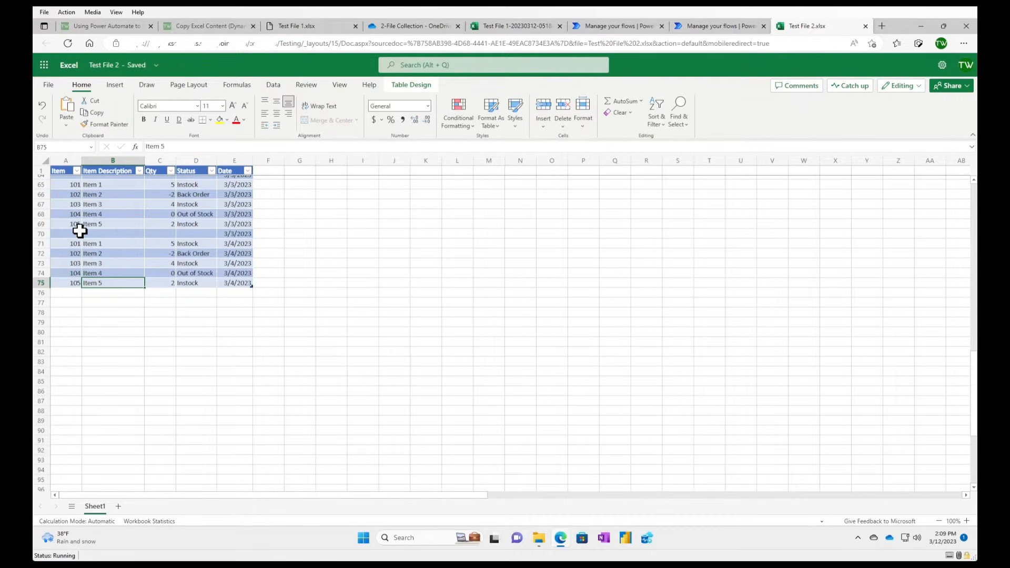
left_click(64, 343)
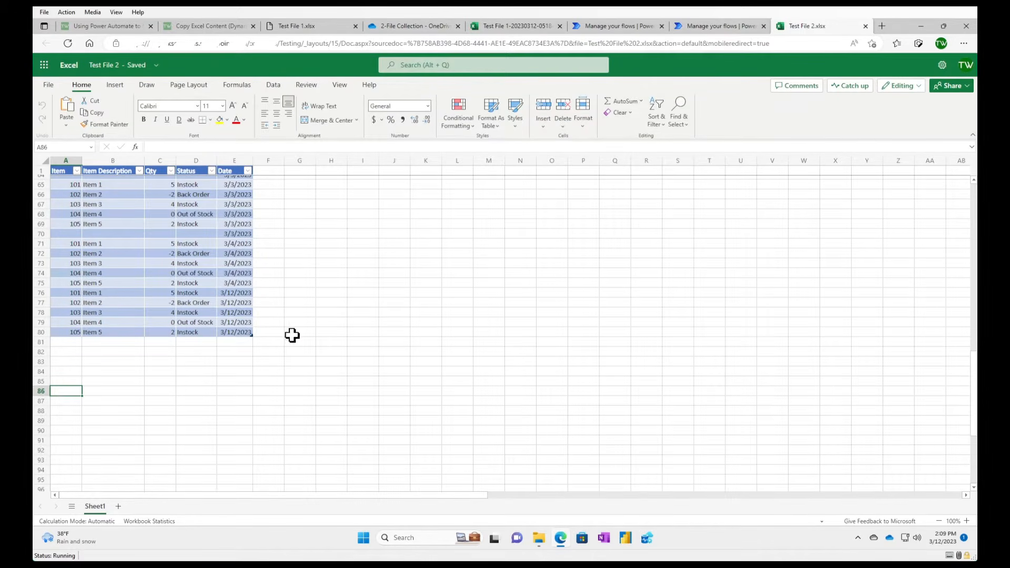
left_click_drag(75, 293, 225, 328)
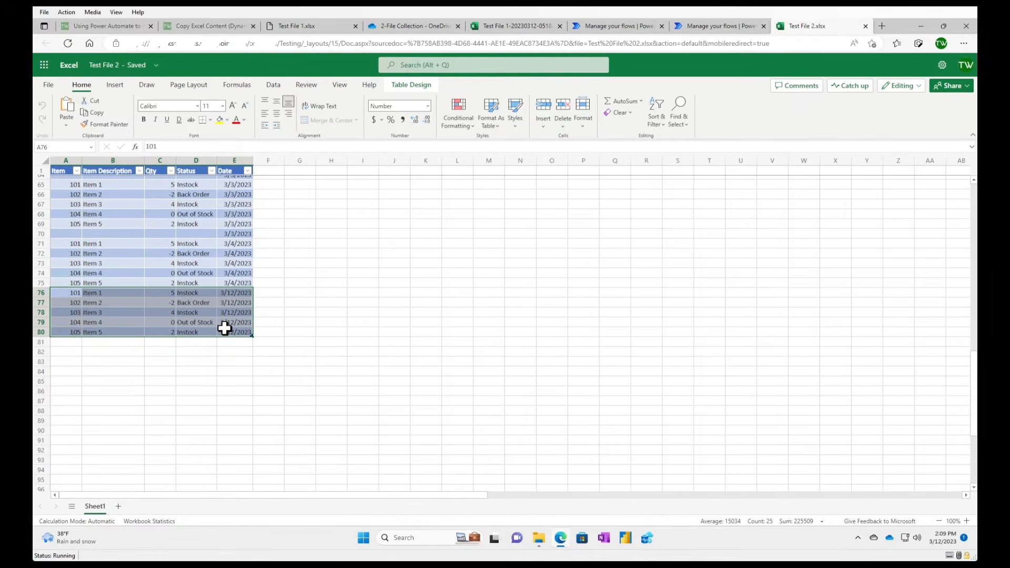